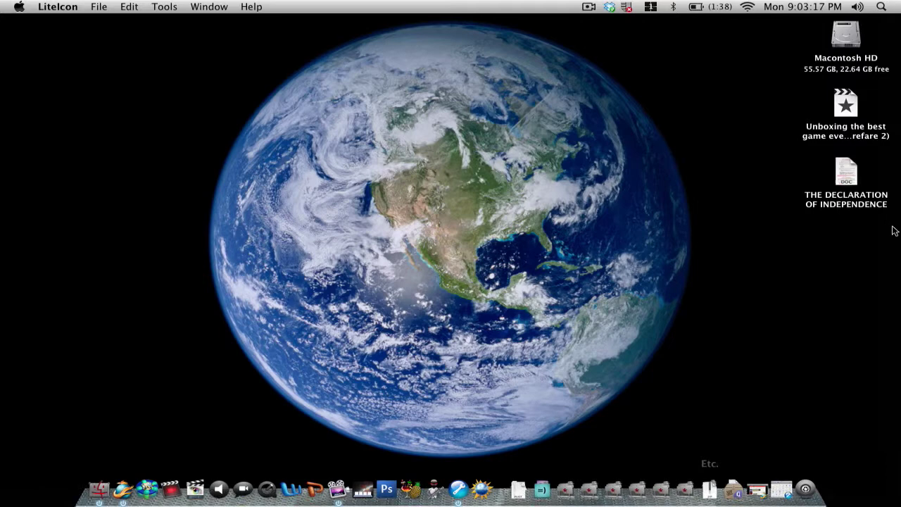
Create a new folder on the desktop, keep its default name and deselect it.
click(849, 253)
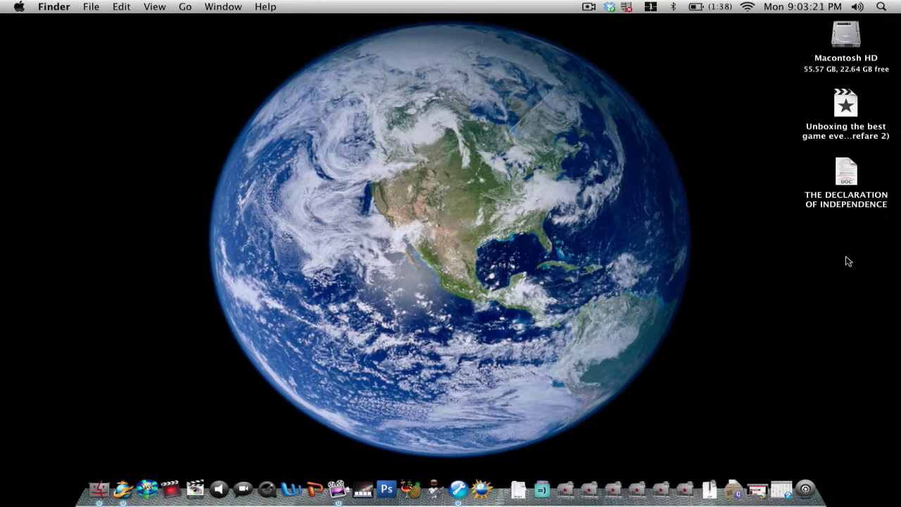
right_click(816, 247)
click(810, 253)
click(824, 294)
click(843, 244)
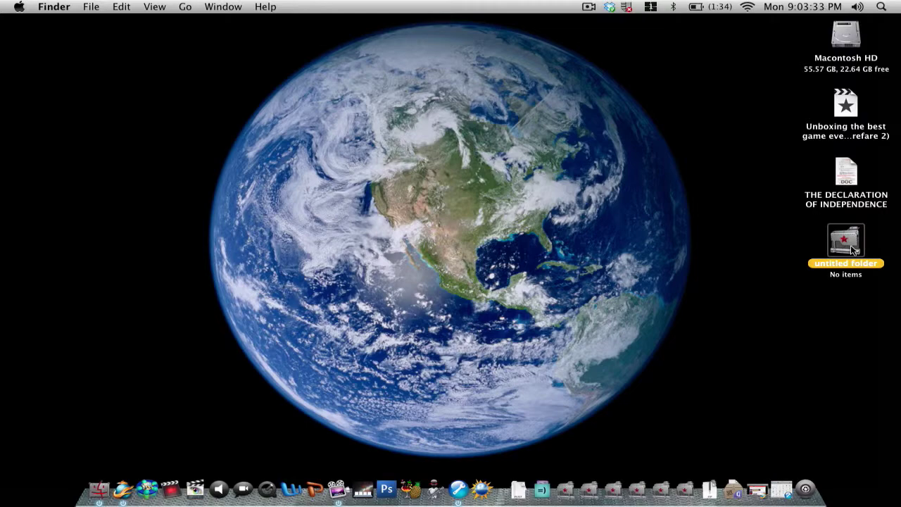
click(772, 313)
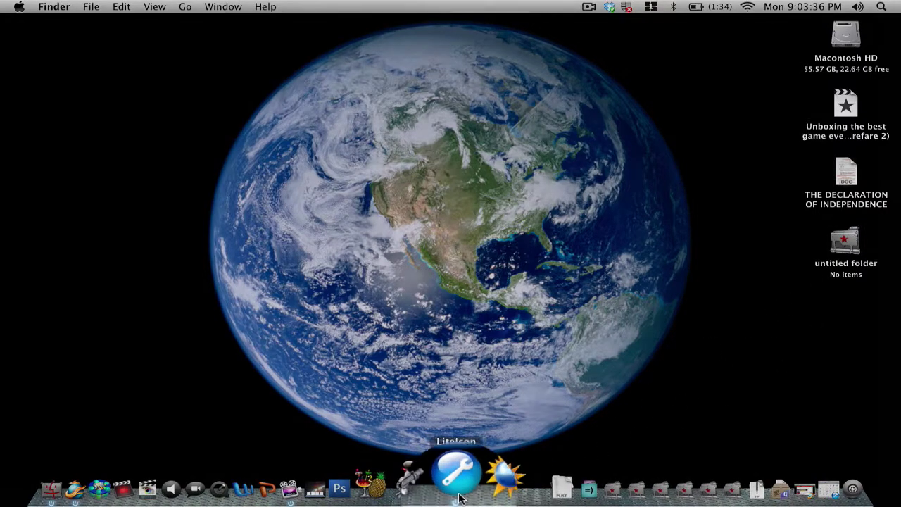
Switch to LiteIcon, move its window fully into view and show the Dock icon category.
click(458, 497)
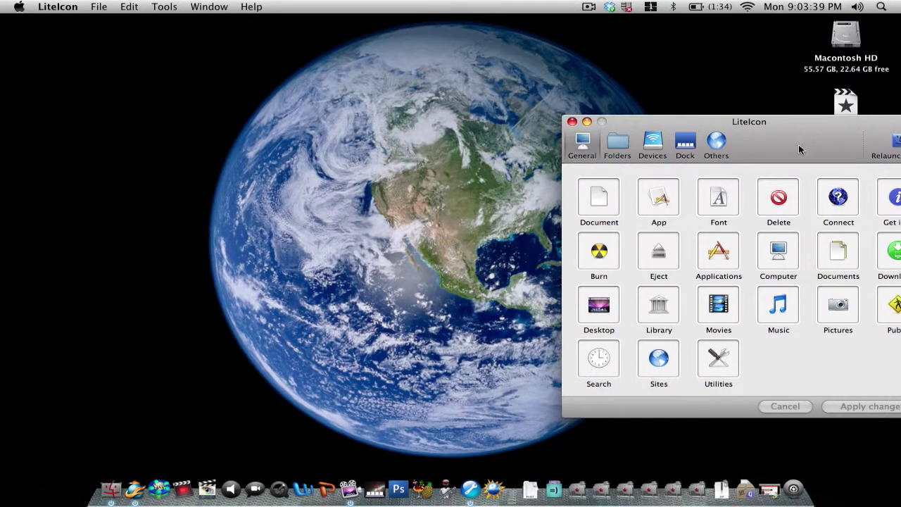
drag(798, 147, 598, 95)
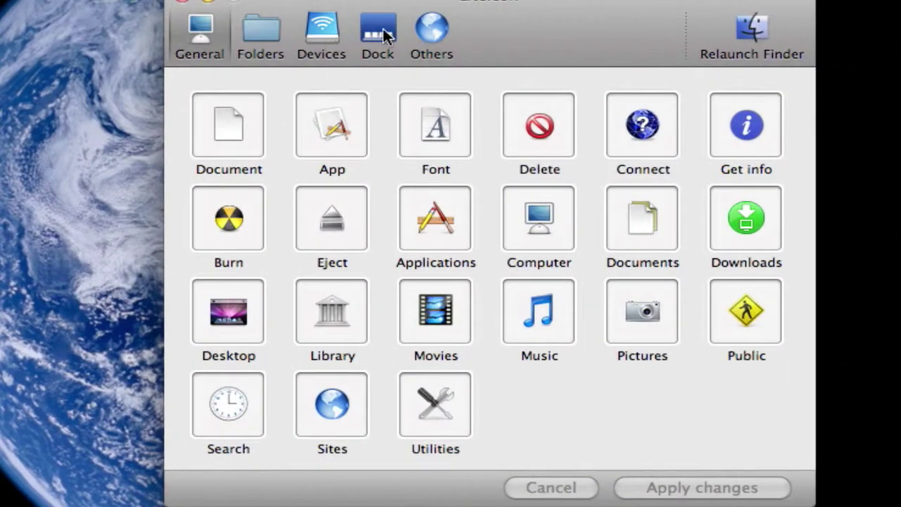
click(263, 40)
click(206, 44)
click(375, 12)
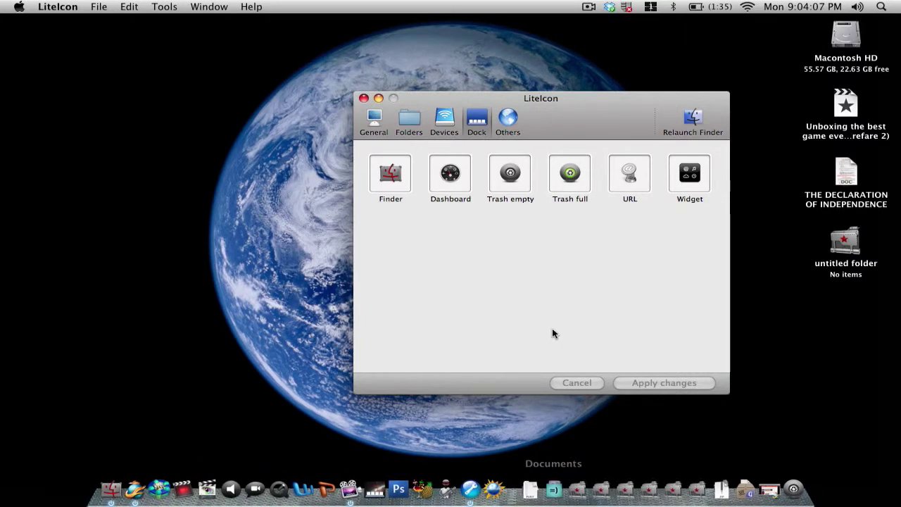
Open Macintosh HD in Finder and browse to Pictures > icons > Xpack > icons.
click(802, 442)
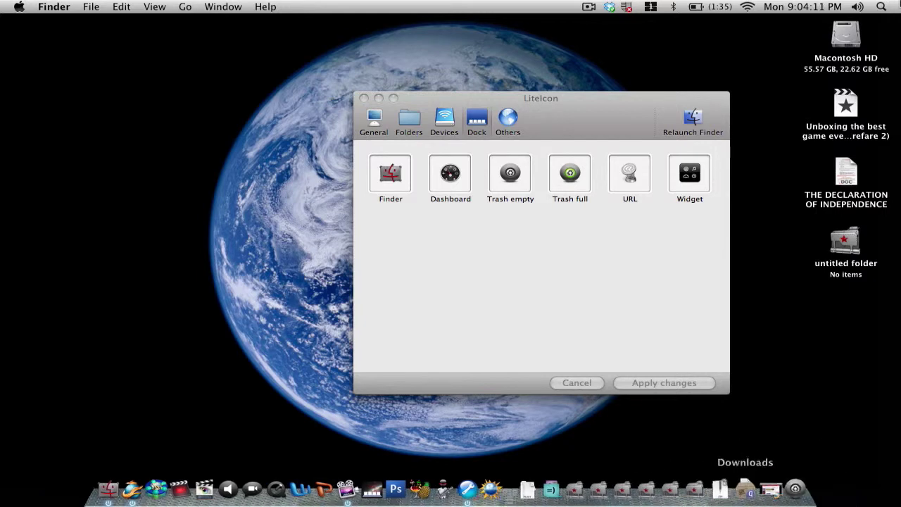
click(850, 41)
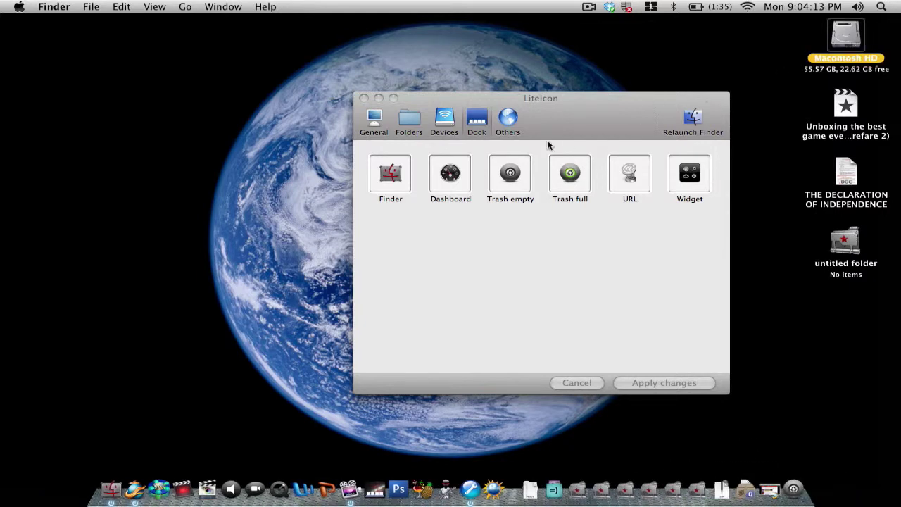
key(super+o)
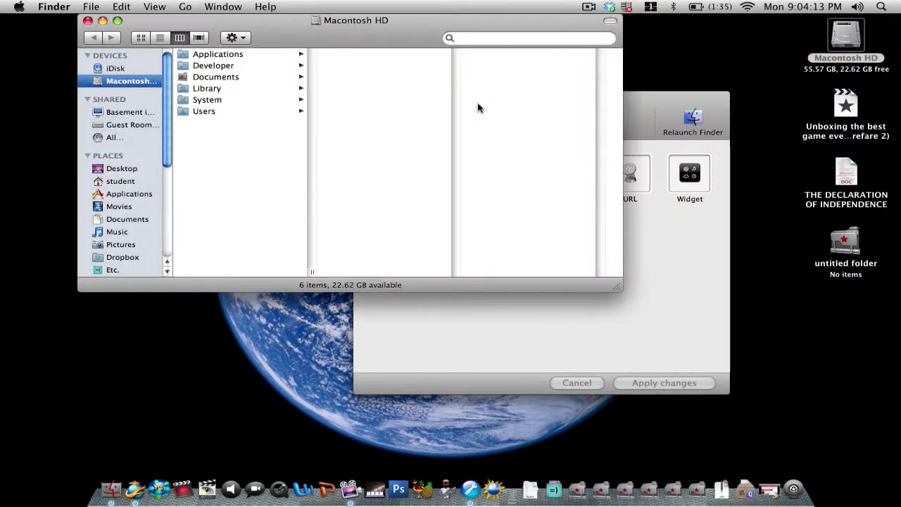
click(122, 245)
click(211, 111)
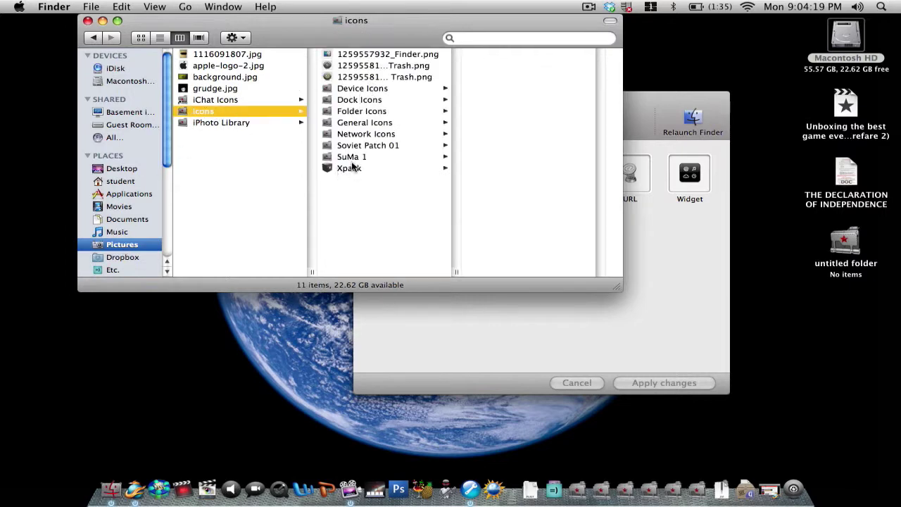
click(350, 169)
click(507, 53)
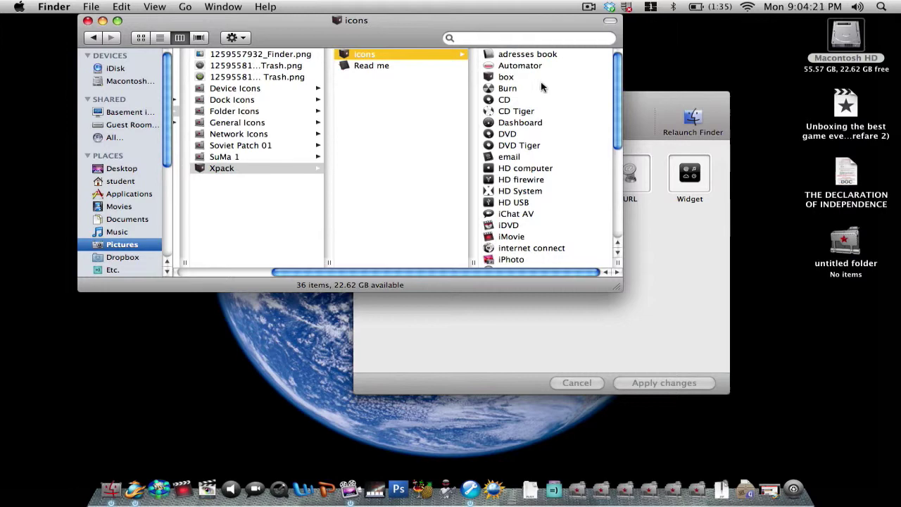
Look through the Xpack icons and select the Dashboard icon file.
scroll(536, 90, down, 5)
scroll(527, 101, down, 1)
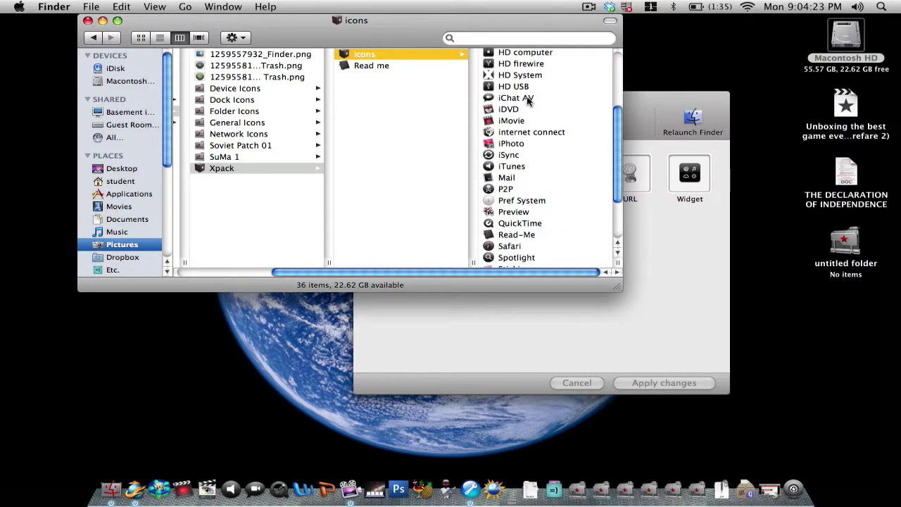
key(Right)
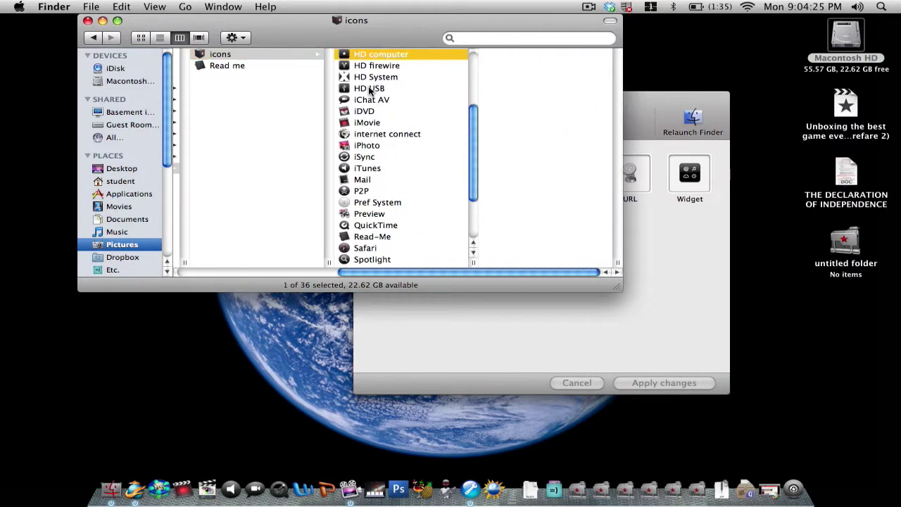
scroll(368, 91, down, 2)
scroll(369, 90, up, 6)
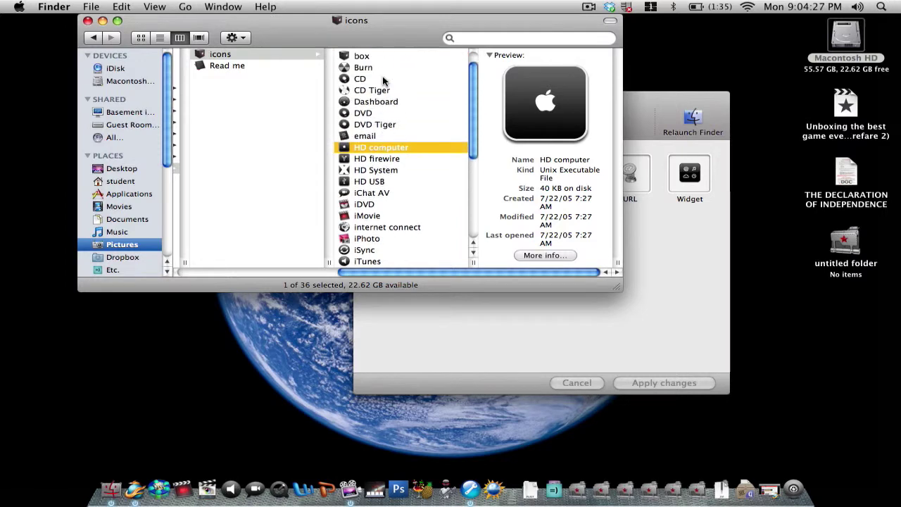
scroll(384, 82, up, 1)
click(360, 124)
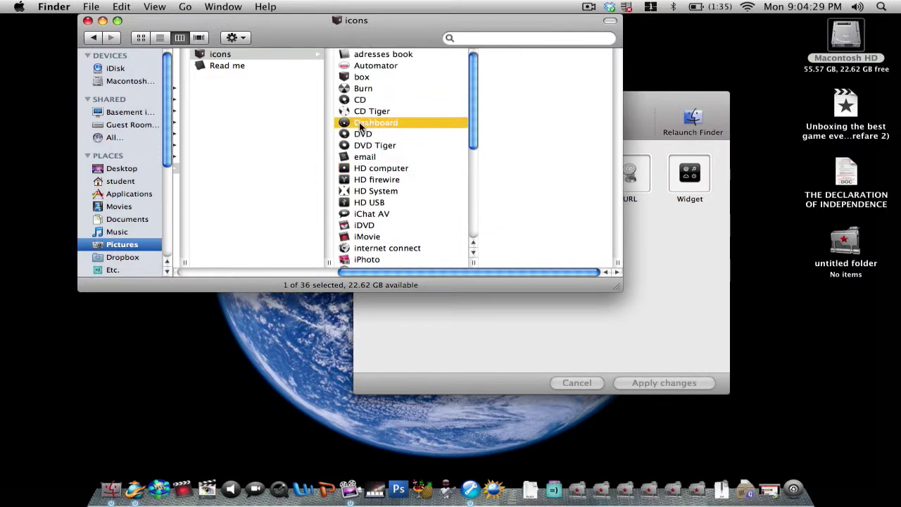
Arrange the Finder and LiteIcon windows side by side so that both are visible.
mouse_move(345, 124)
mouse_down()
mouse_move(459, 202)
mouse_move(824, 368)
mouse_move(414, 60)
mouse_move(356, 100)
mouse_move(355, 112)
mouse_up()
drag(375, 24, 255, 150)
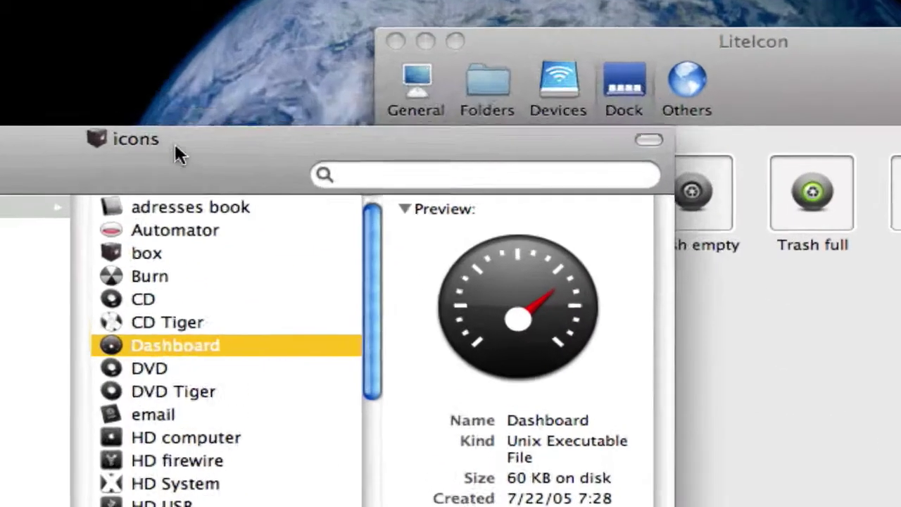
drag(176, 146, 0, 0)
drag(735, 21, 875, 15)
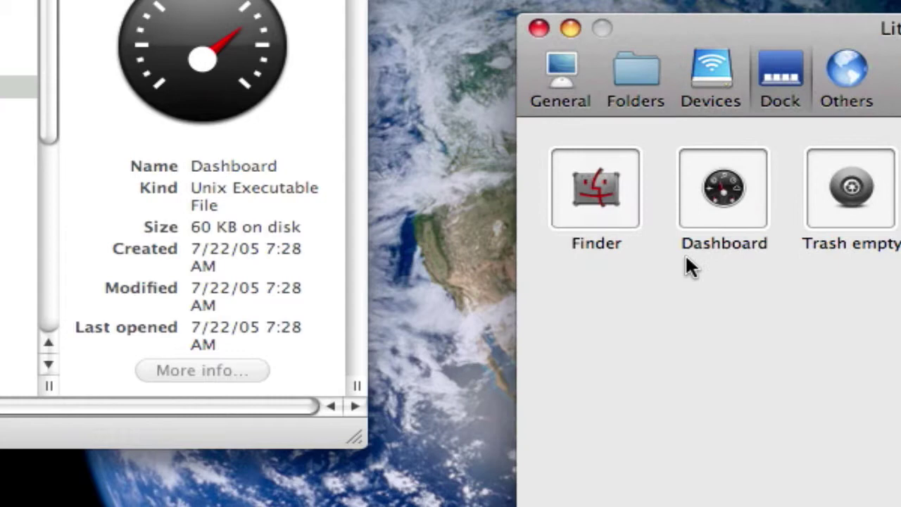
Replace LiteIcon's Dashboard icon with the Xpack Dashboard icon and apply the change, authorizing it with the account password.
click(722, 197)
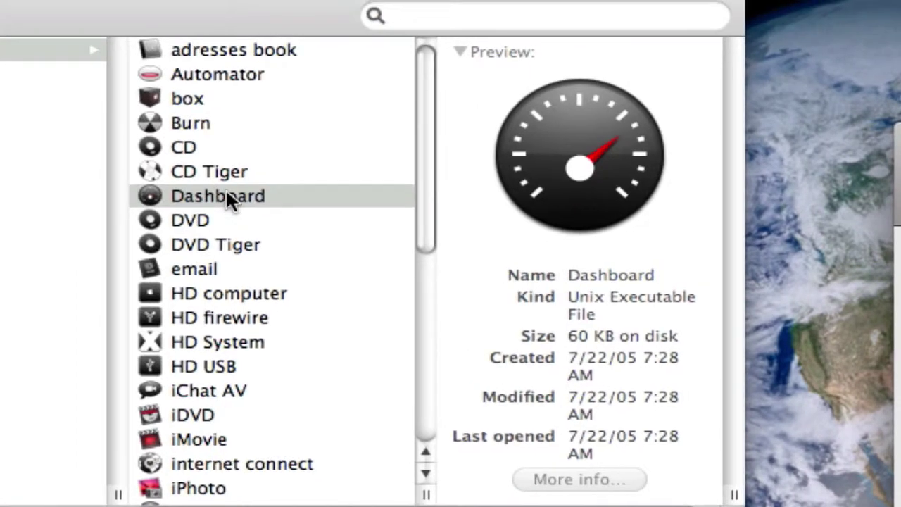
click(226, 192)
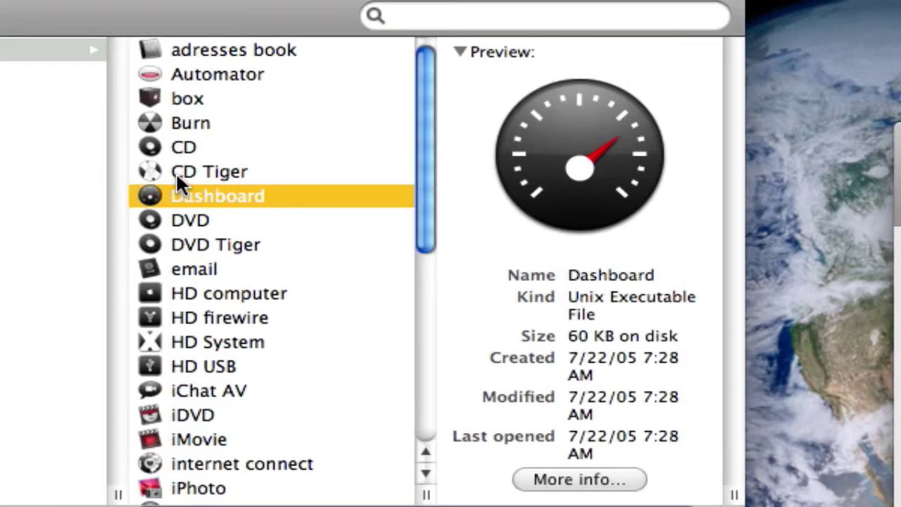
drag(162, 183, 287, 120)
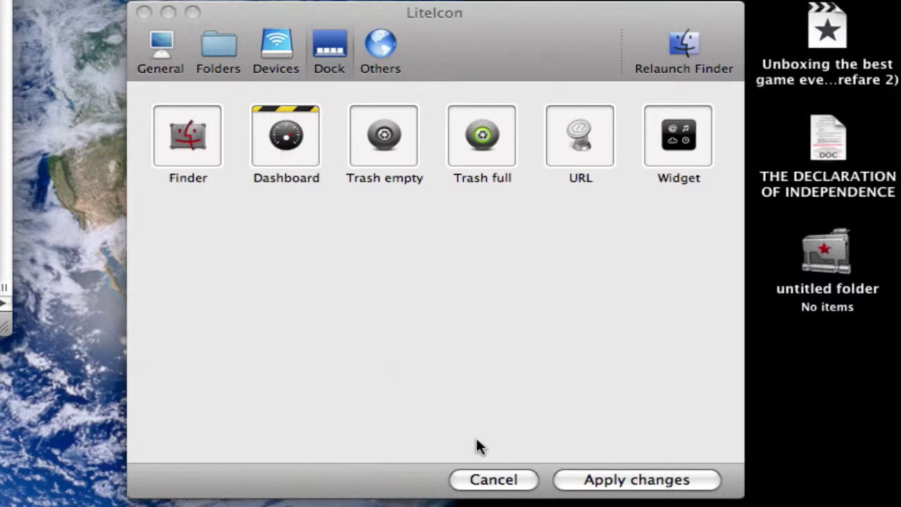
click(625, 481)
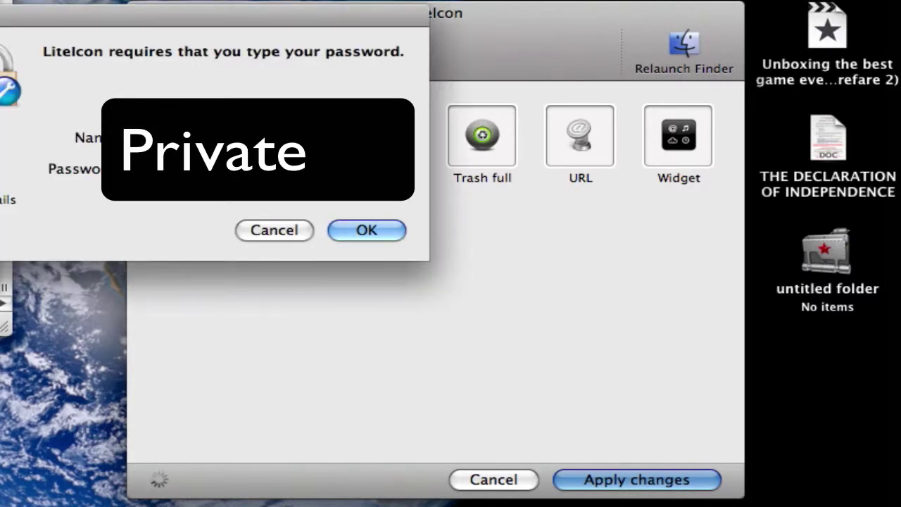
key(Return)
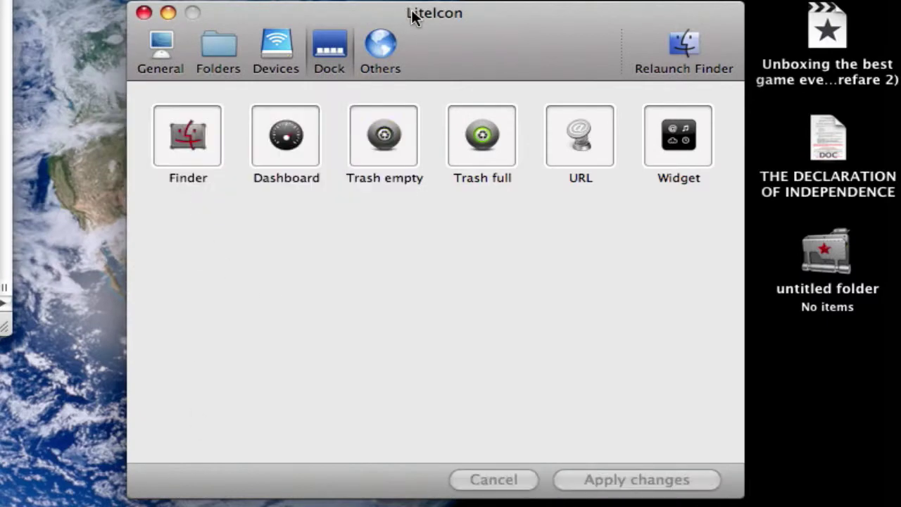
Reposition the LiteIcon window and show its Folders icon category.
drag(445, 32, 411, 0)
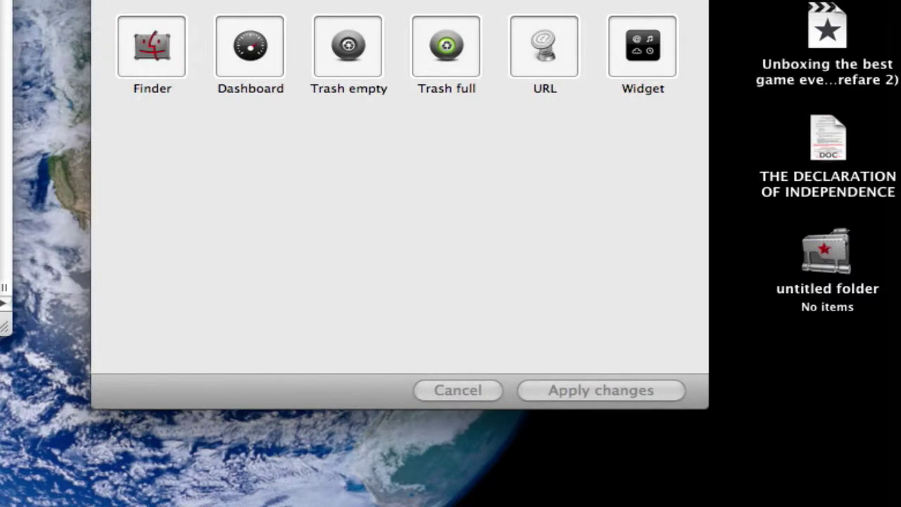
click(186, 0)
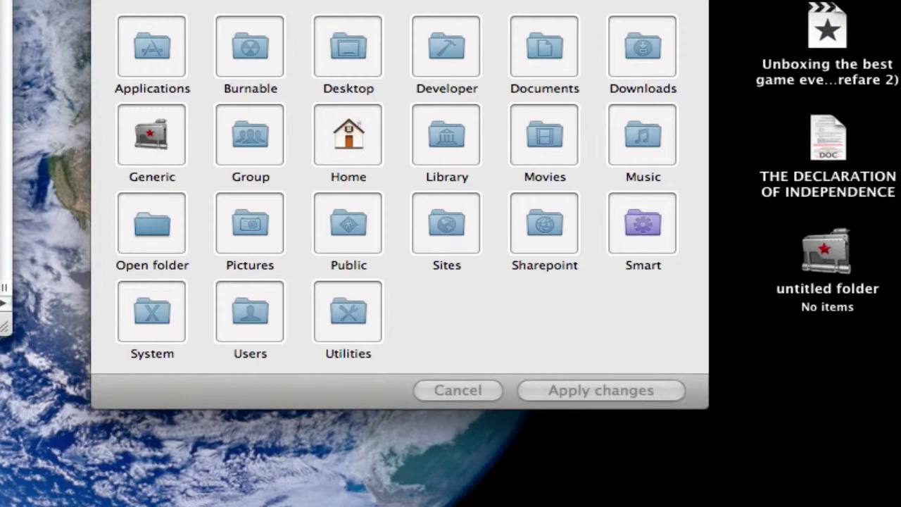
drag(141, 9, 338, 26)
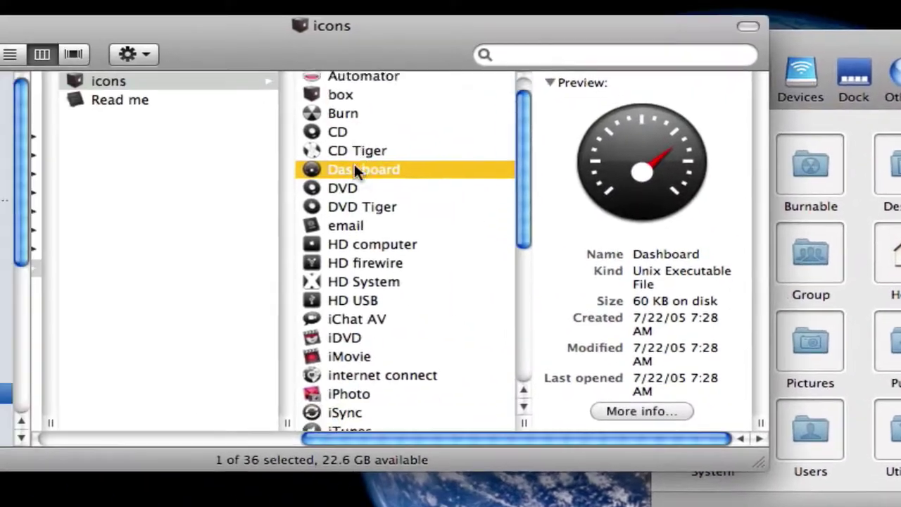
Find Generic Floder in the Folder Icons folder and assign it to LiteIcon's Generic folder slot.
scroll(354, 165, down, 5)
scroll(354, 169, up, 3)
scroll(117, 221, left, 5)
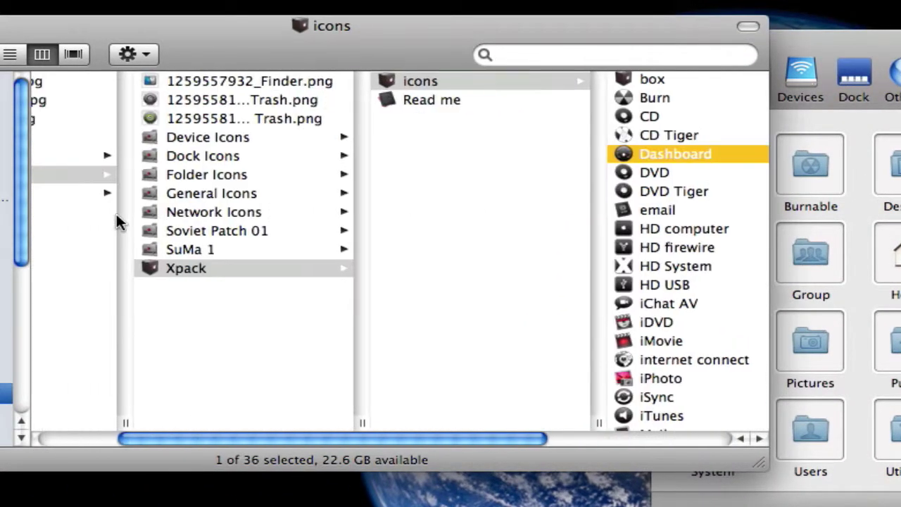
scroll(117, 221, left, 2)
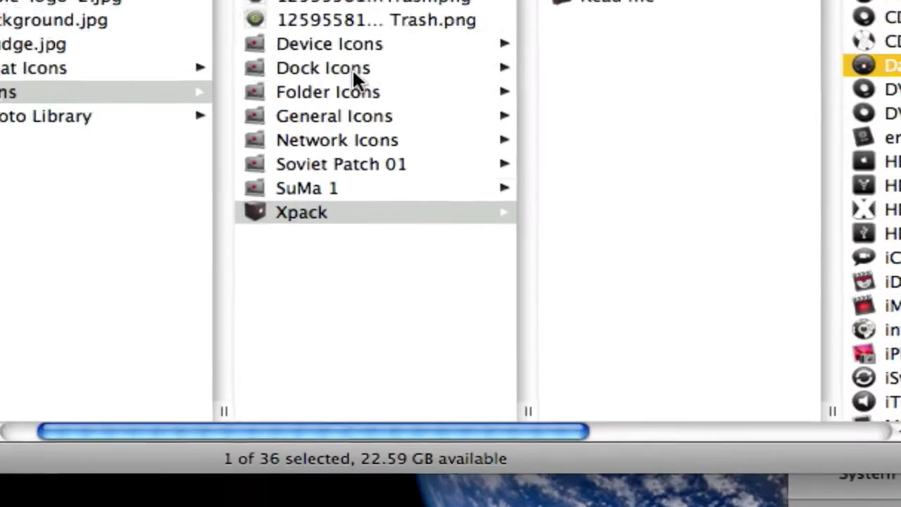
click(356, 91)
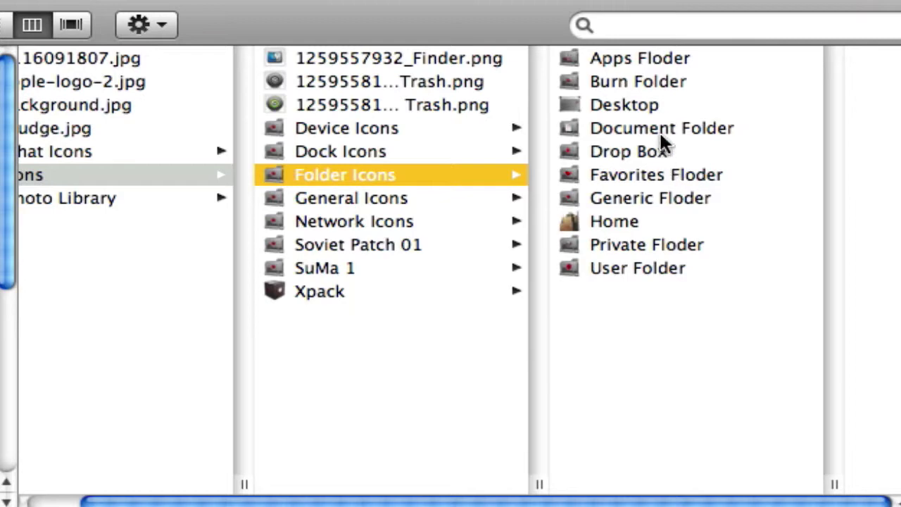
click(652, 198)
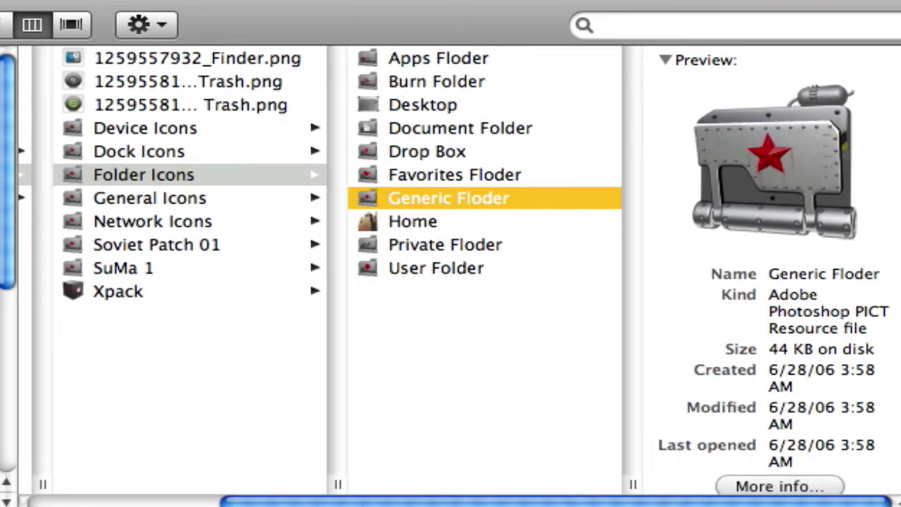
key(super+i)
drag(454, 210, 485, 213)
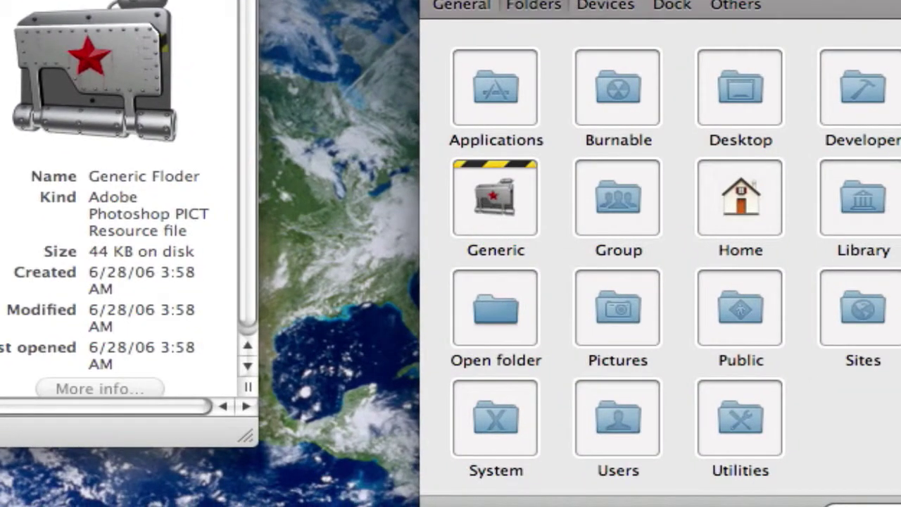
Discard the pending Generic folder icon change and reposition the LiteIcon window.
drag(827, 0, 717, 0)
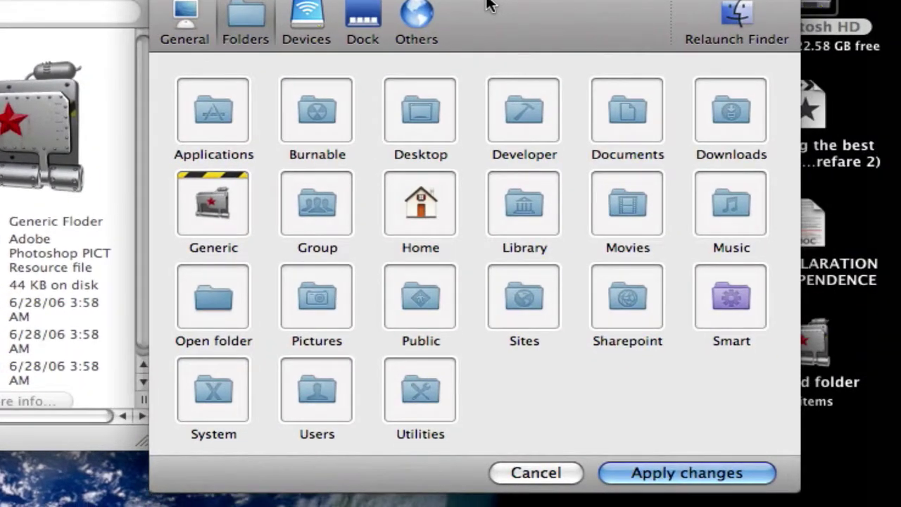
drag(490, 5, 496, 4)
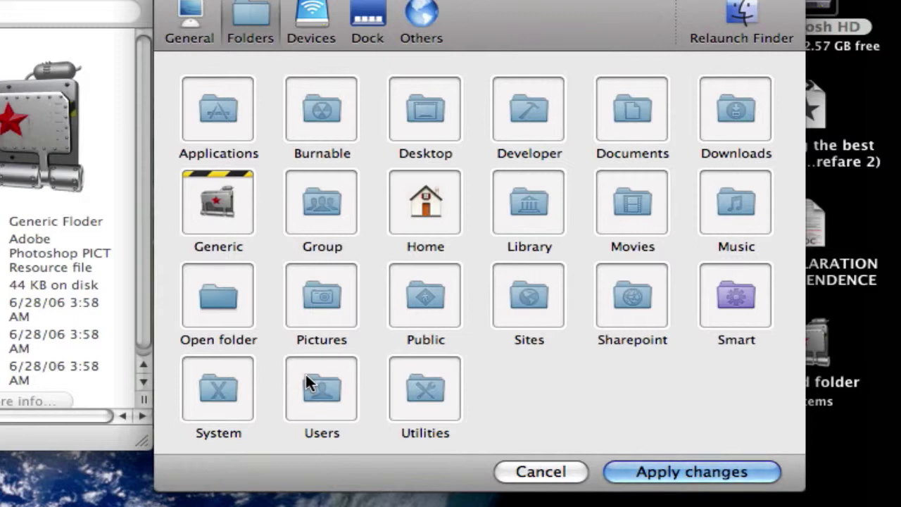
click(553, 472)
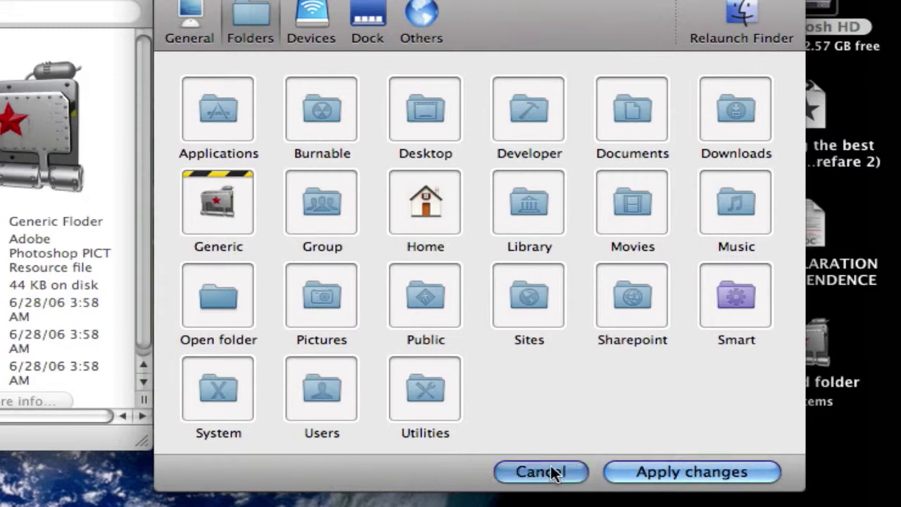
mouse_move(518, 38)
mouse_down()
mouse_move(574, 103)
mouse_move(533, 24)
mouse_move(510, 4)
mouse_up()
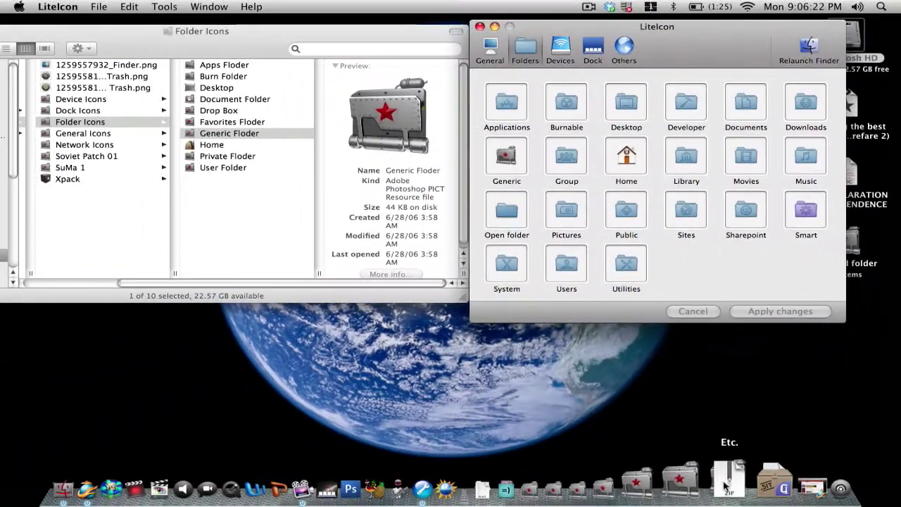
Preview the Full Trash and Empty Trash PNG files in the icons folder.
click(81, 91)
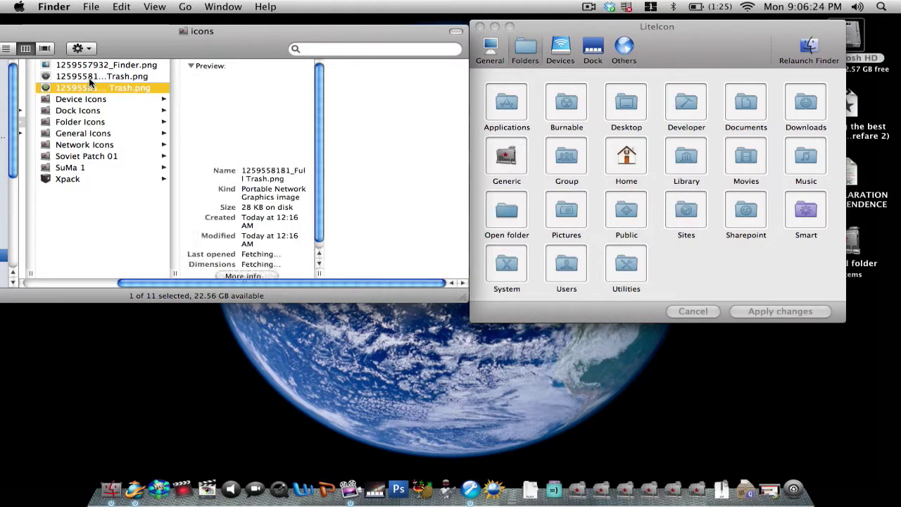
click(104, 77)
click(105, 87)
click(105, 77)
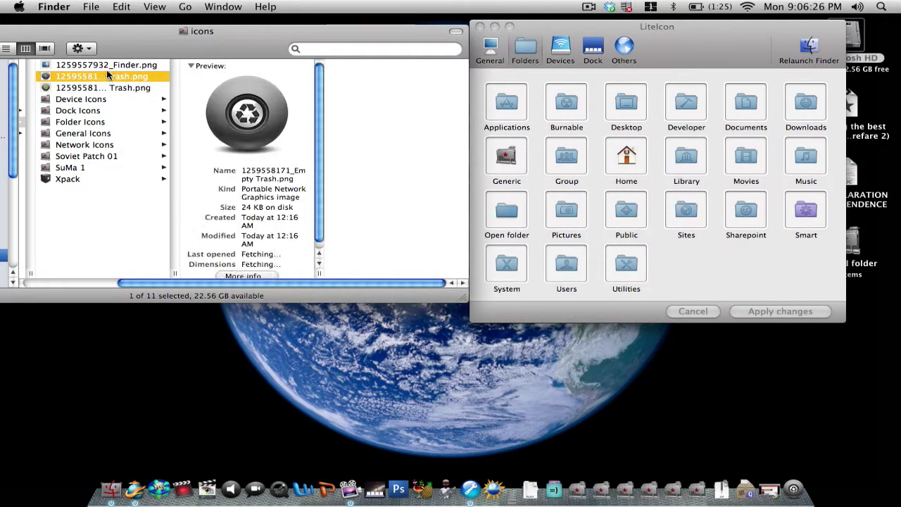
click(106, 65)
click(118, 217)
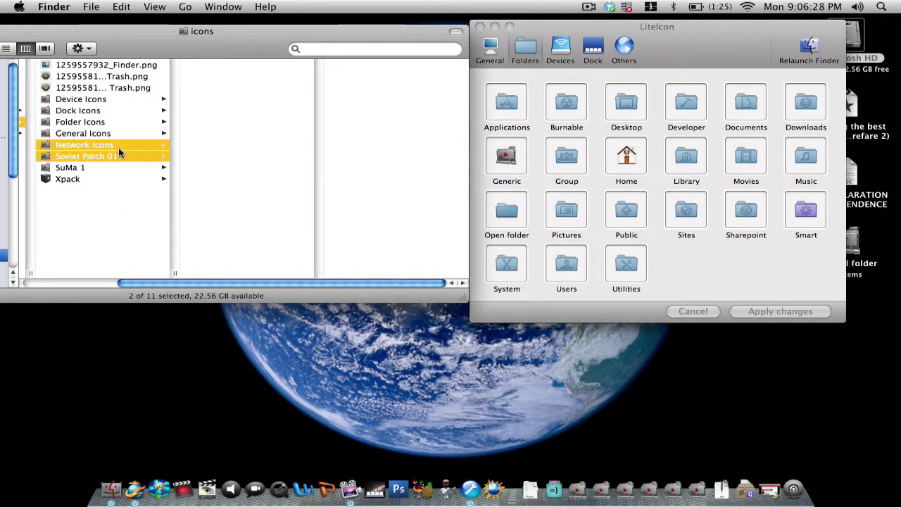
click(80, 193)
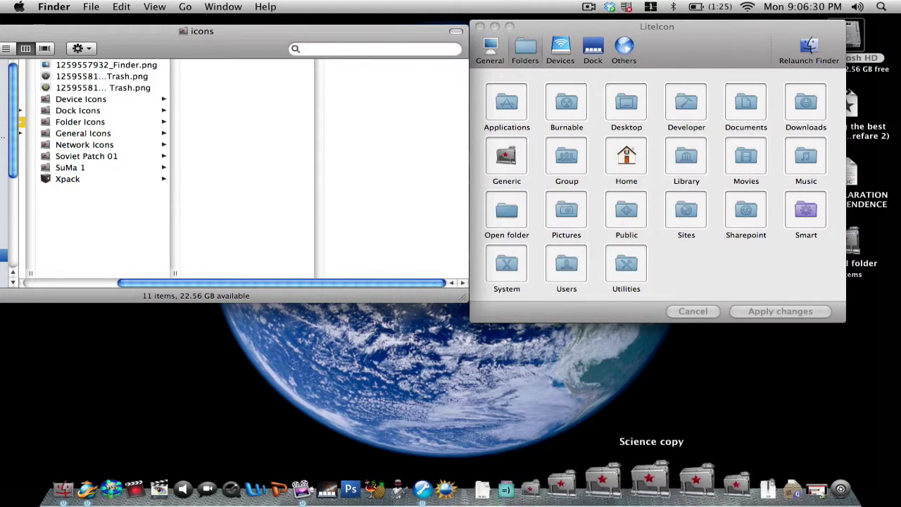
Switch to the minimized InterfaceLIFT window in Firefox and open the site's Mac icons page.
click(790, 483)
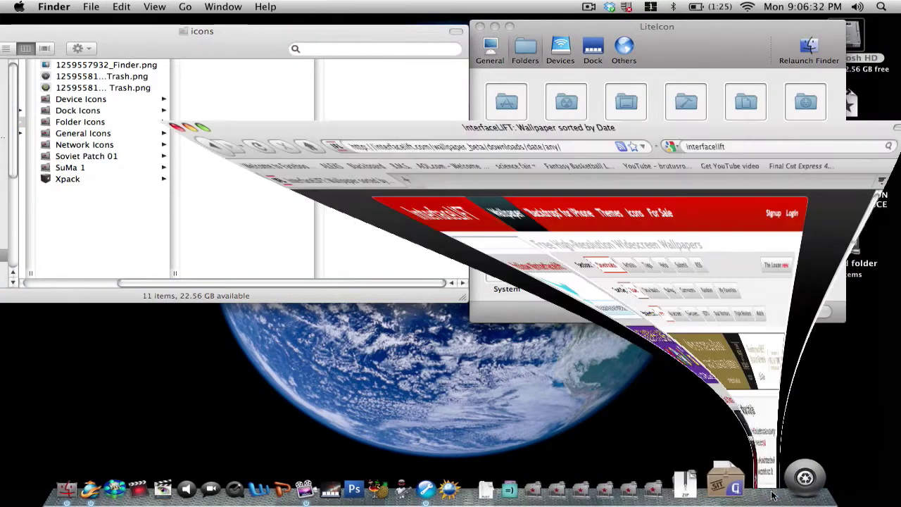
drag(422, 42, 416, 27)
key(F3)
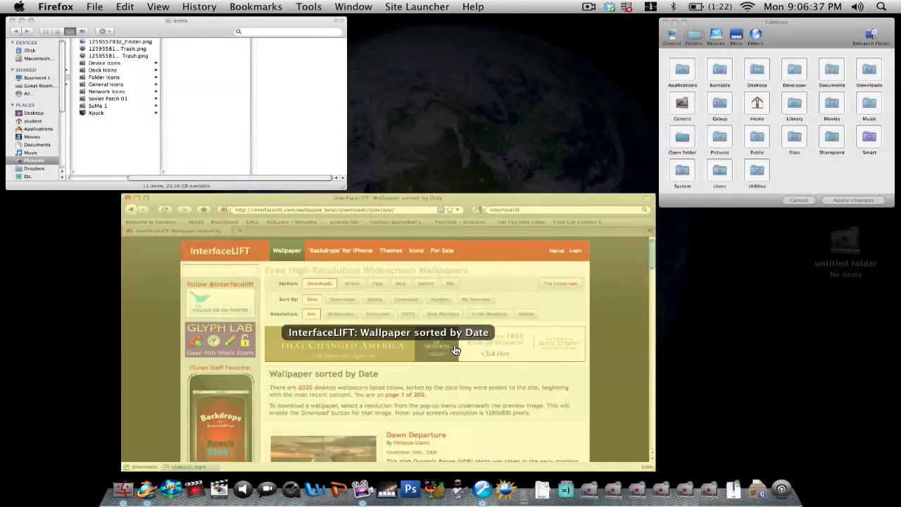
click(453, 354)
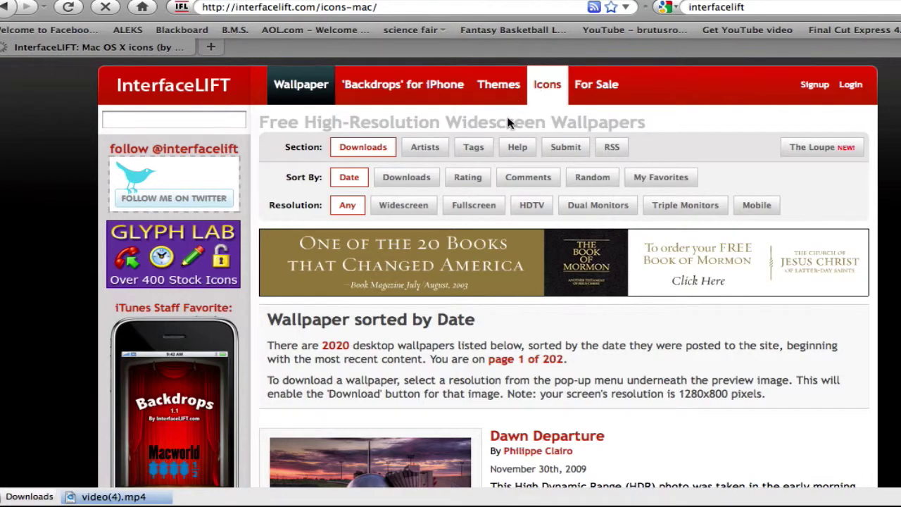
Browse the highest-rated Mac icon sets on InterfaceLIFT, from Application Folders down to SuMa 1.
scroll(493, 143, down, 3)
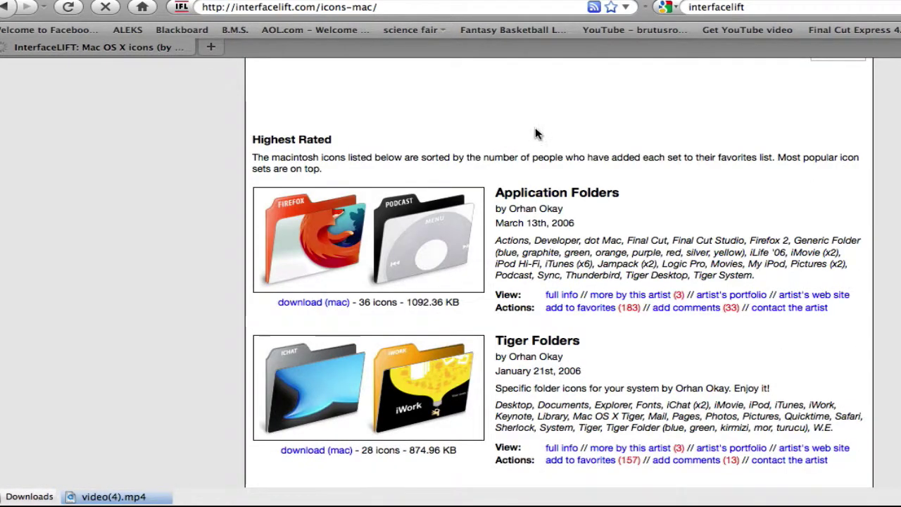
scroll(535, 134, down, 10)
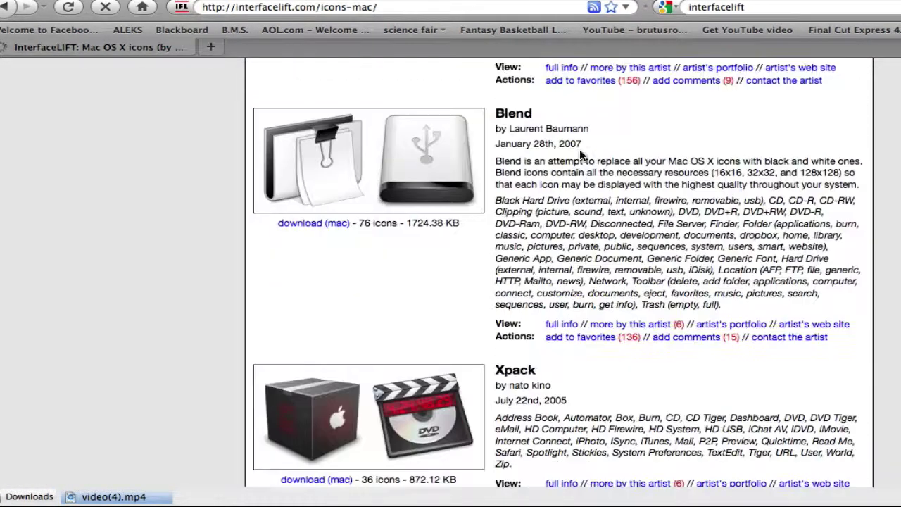
scroll(582, 155, down, 5)
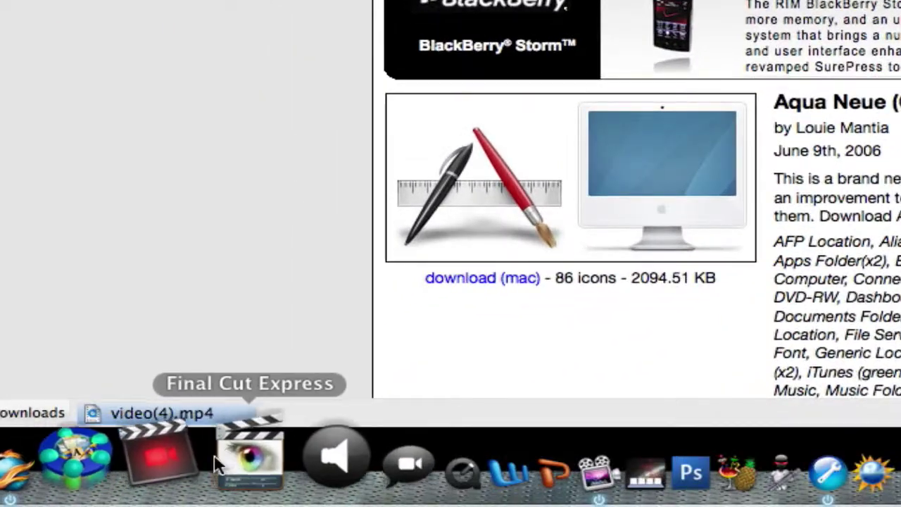
scroll(873, 28, down, 7)
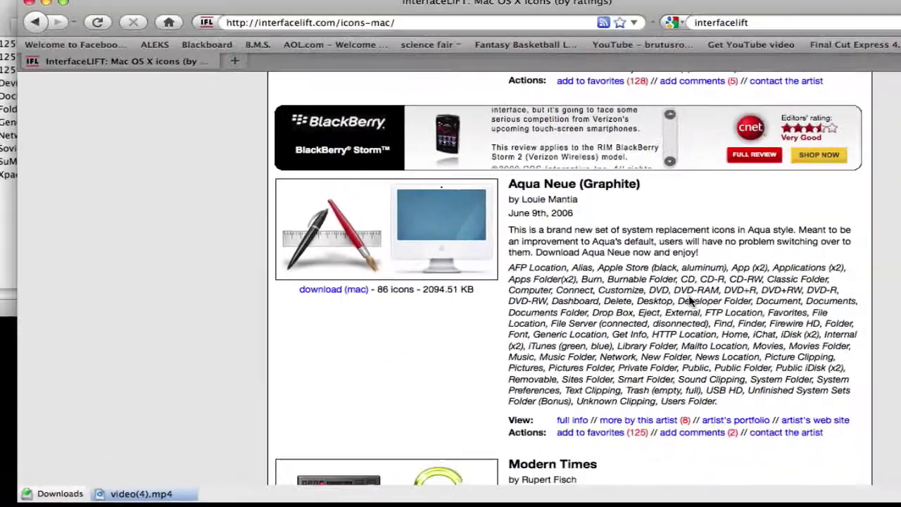
scroll(690, 301, down, 10)
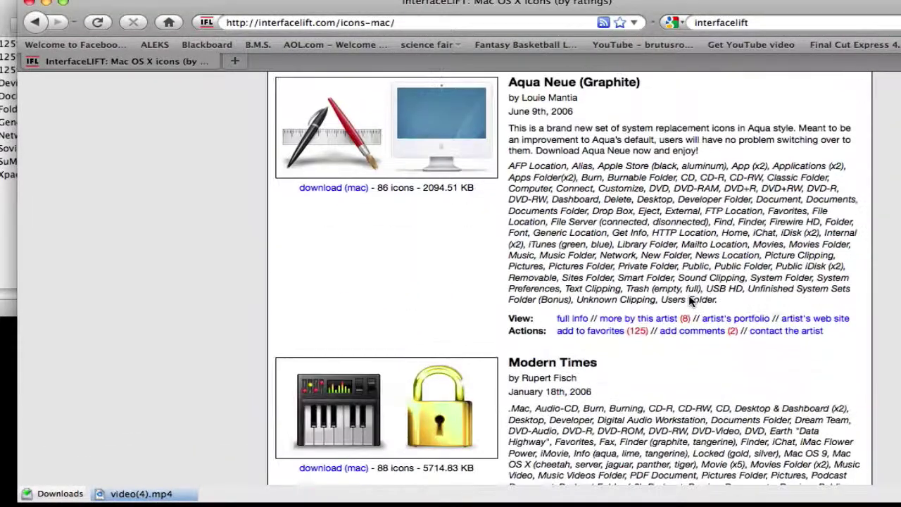
scroll(689, 302, down, 1)
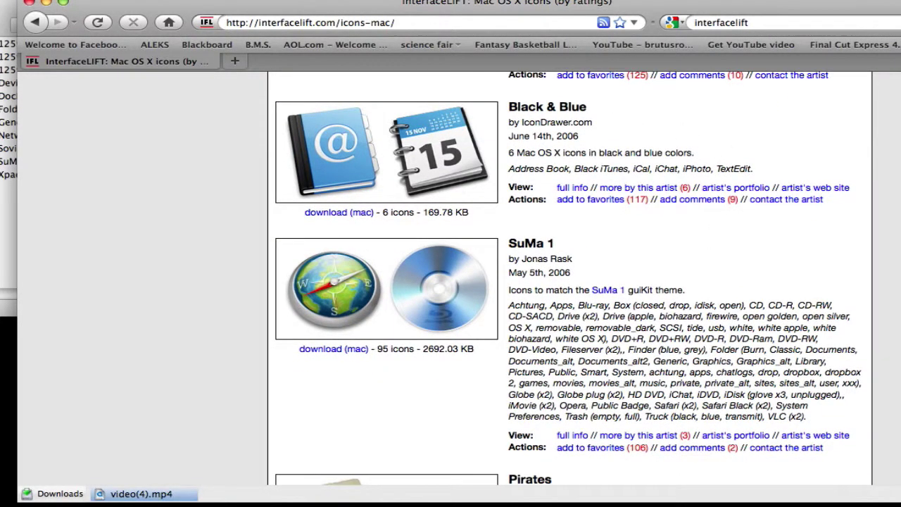
click(607, 0)
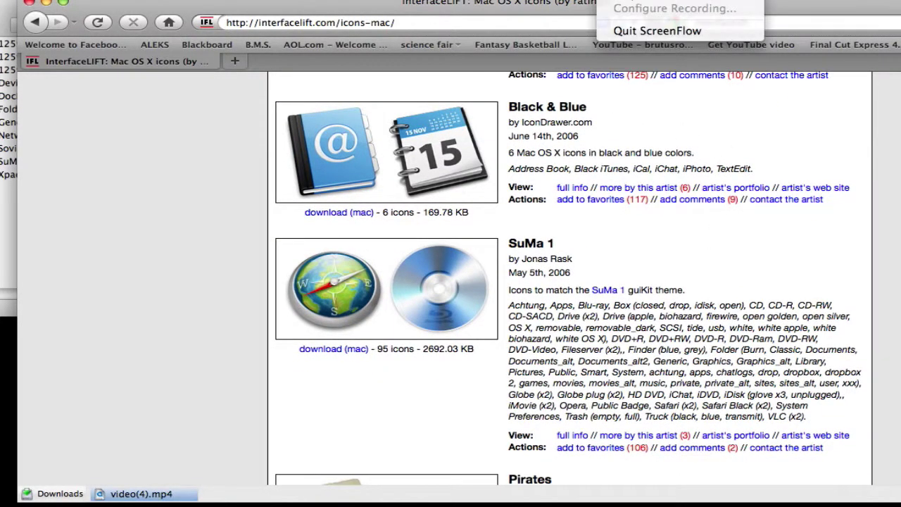